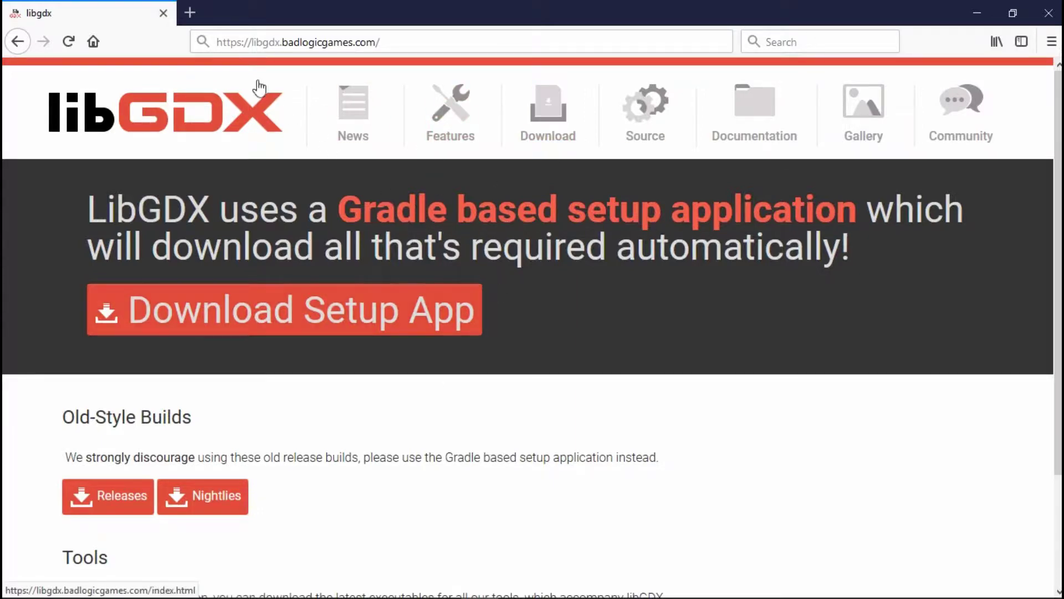
Minimize the Firefox libGDX page to reveal the Android Studio welcome screen
{"action": "left_click", "coordinate": [260, 46]}
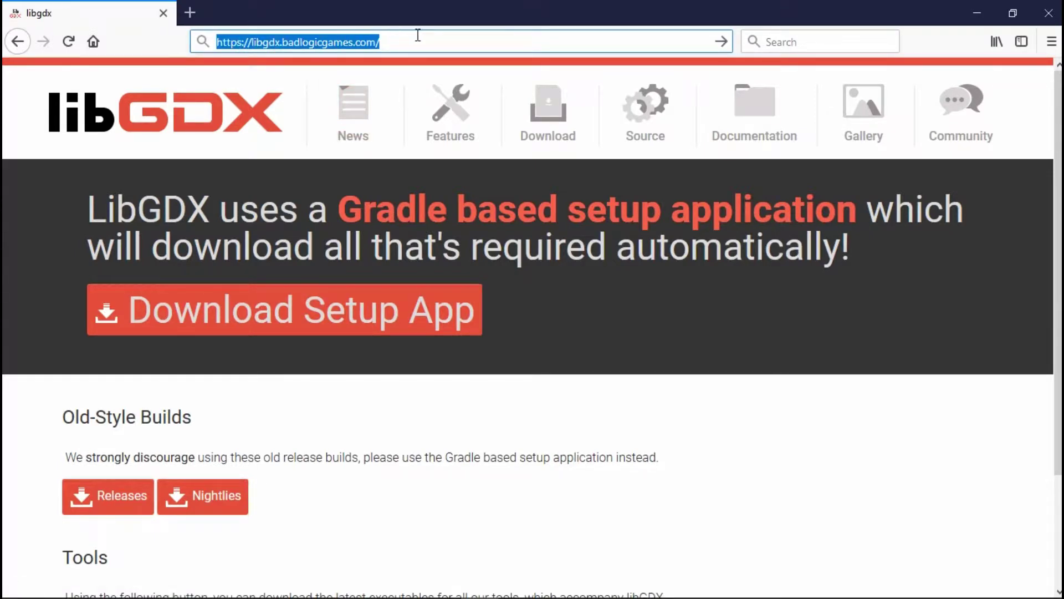
{"action": "left_click", "coordinate": [495, 376]}
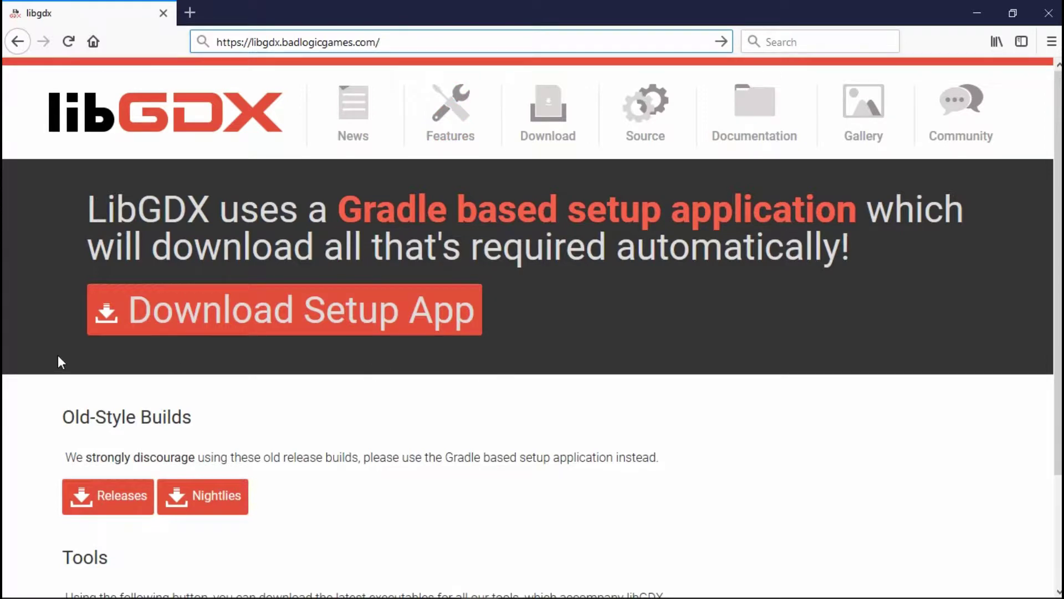
{"action": "scroll", "coordinate": [39, 327], "scroll_direction": "down", "scroll_amount": 2}
{"action": "scroll", "coordinate": [49, 316], "scroll_direction": "up", "scroll_amount": 2}
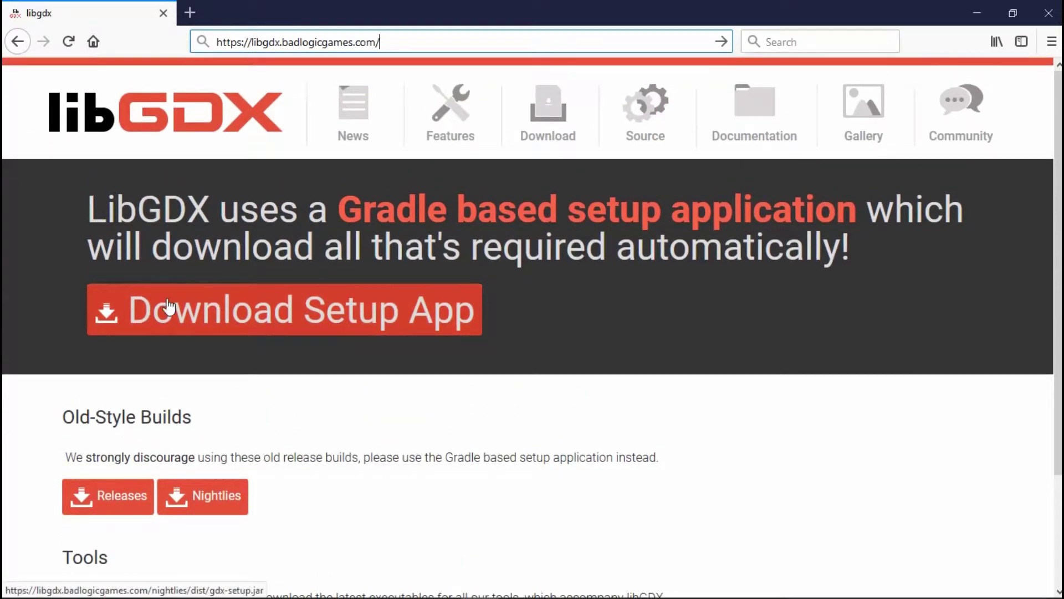
{"action": "left_click", "coordinate": [965, 6]}
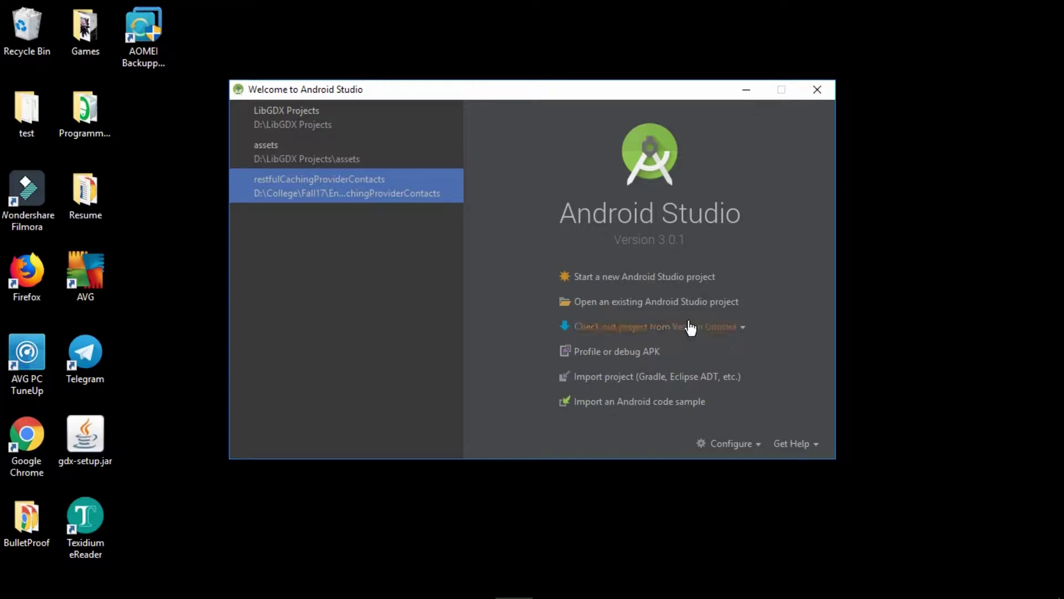
Open the project at D:\LetsCodeCanada\LetsCodeGame in Android Studio
{"action": "left_click", "coordinate": [681, 301]}
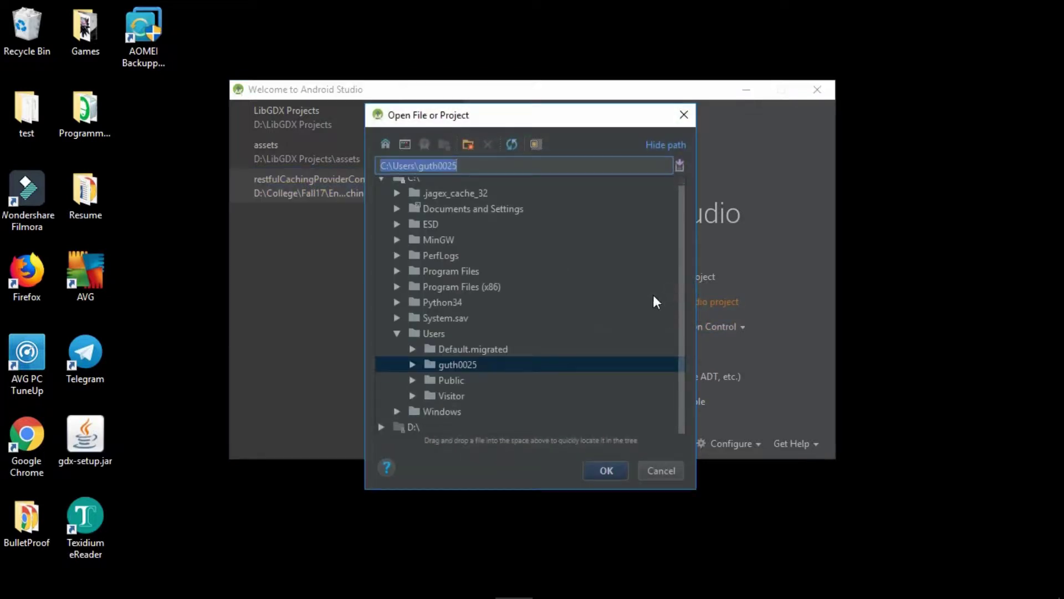
{"action": "left_click", "coordinate": [381, 427]}
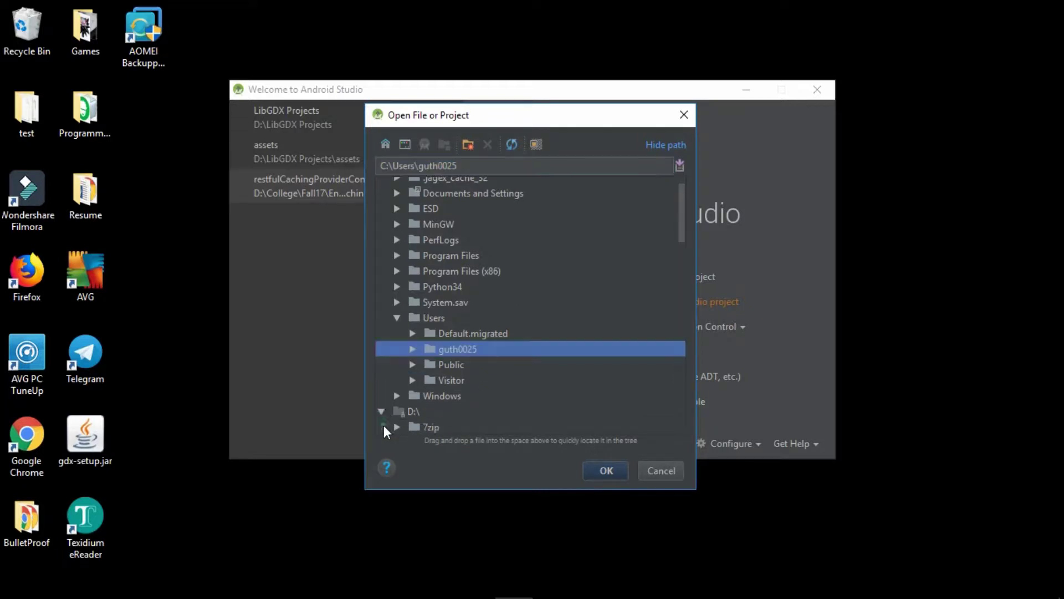
{"action": "scroll", "coordinate": [531, 358], "scroll_direction": "down", "scroll_amount": 5}
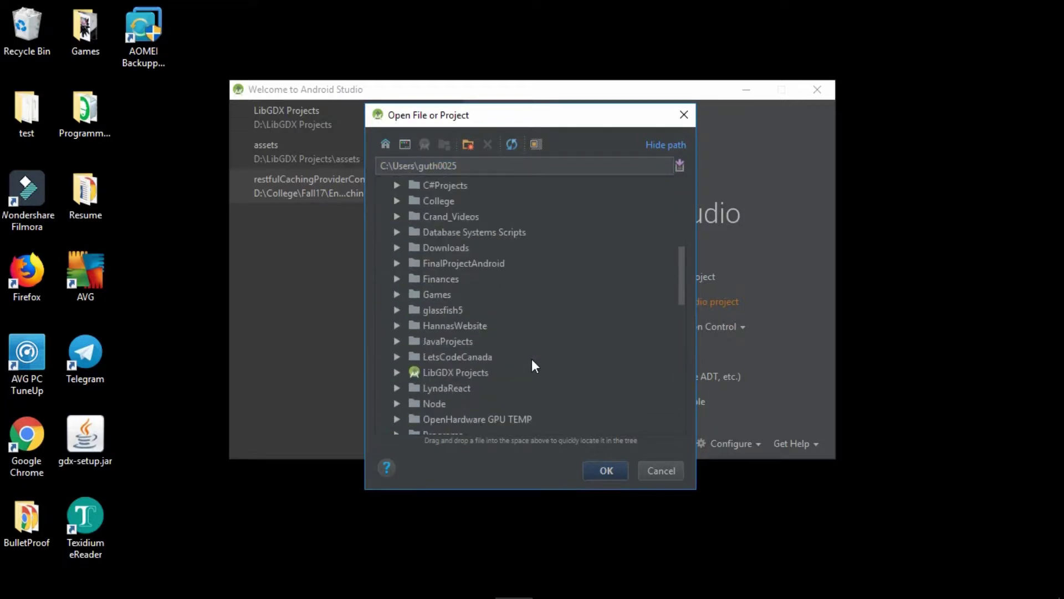
{"action": "left_click", "coordinate": [398, 357]}
{"action": "scroll", "coordinate": [426, 340], "scroll_direction": "down", "scroll_amount": 2}
{"action": "left_click", "coordinate": [470, 281]}
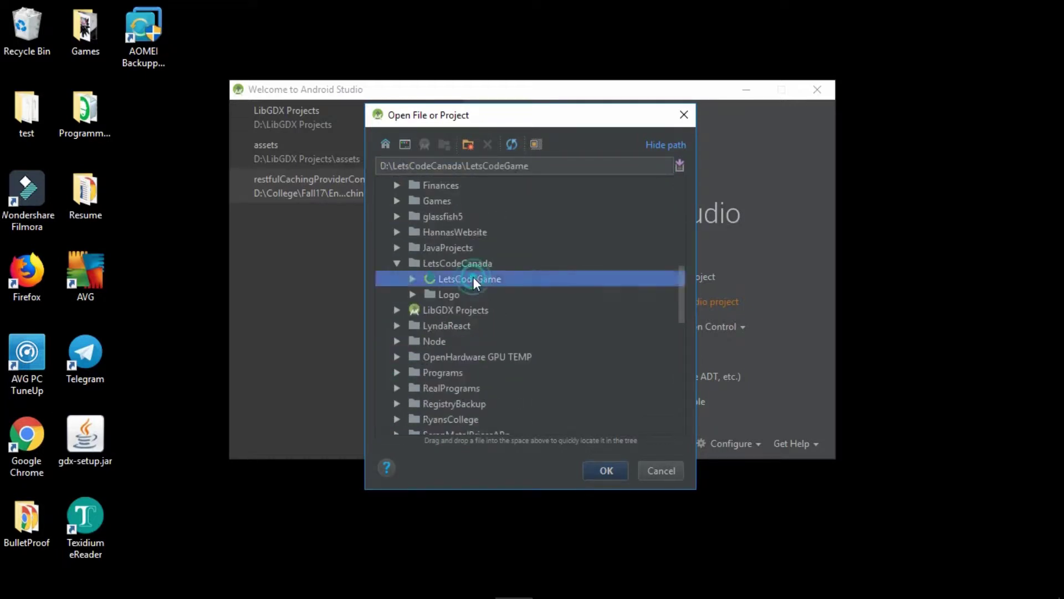
{"action": "left_click", "coordinate": [603, 468]}
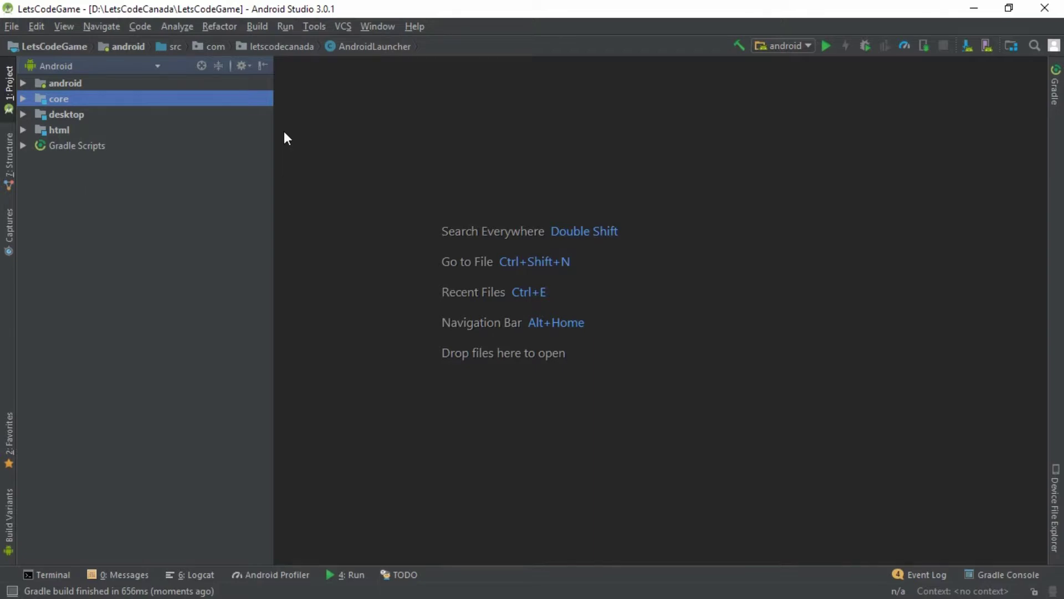
{"action": "left_click", "coordinate": [11, 26]}
{"action": "mouse_move", "coordinate": [28, 43]}
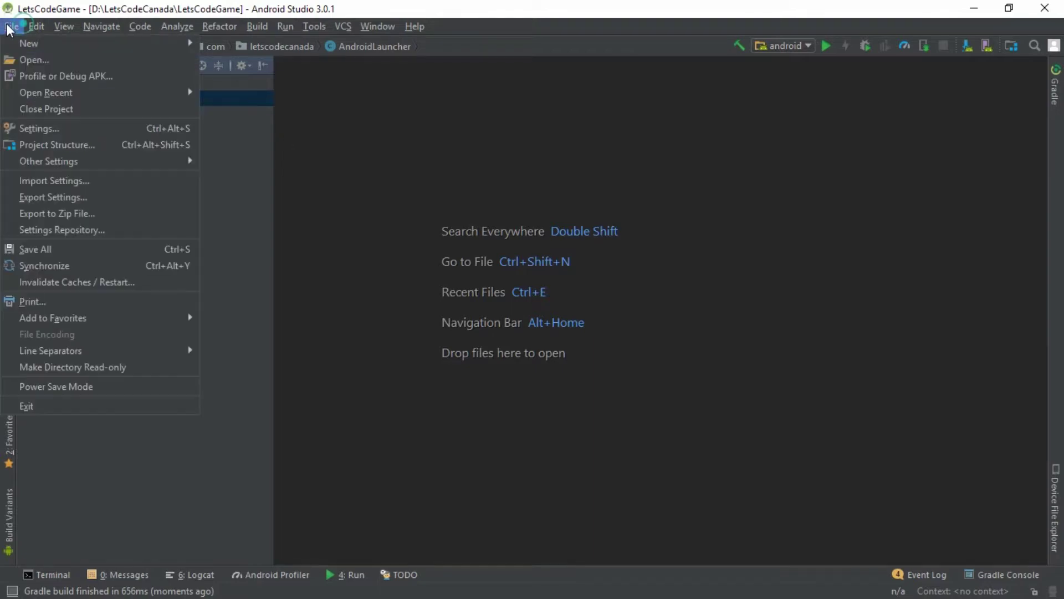
{"action": "left_click", "coordinate": [36, 59]}
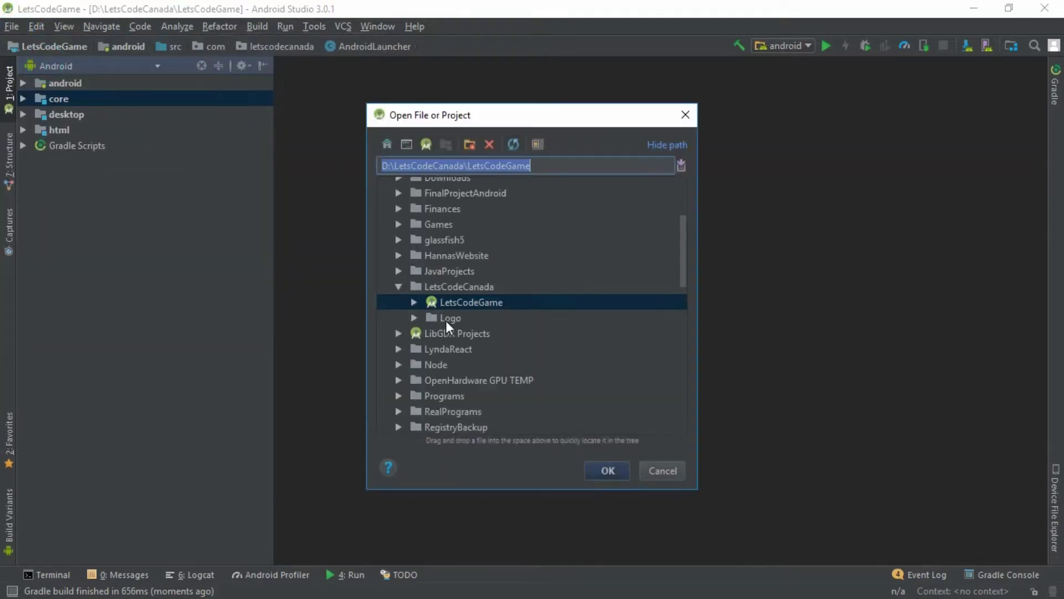
{"action": "left_click", "coordinate": [663, 470]}
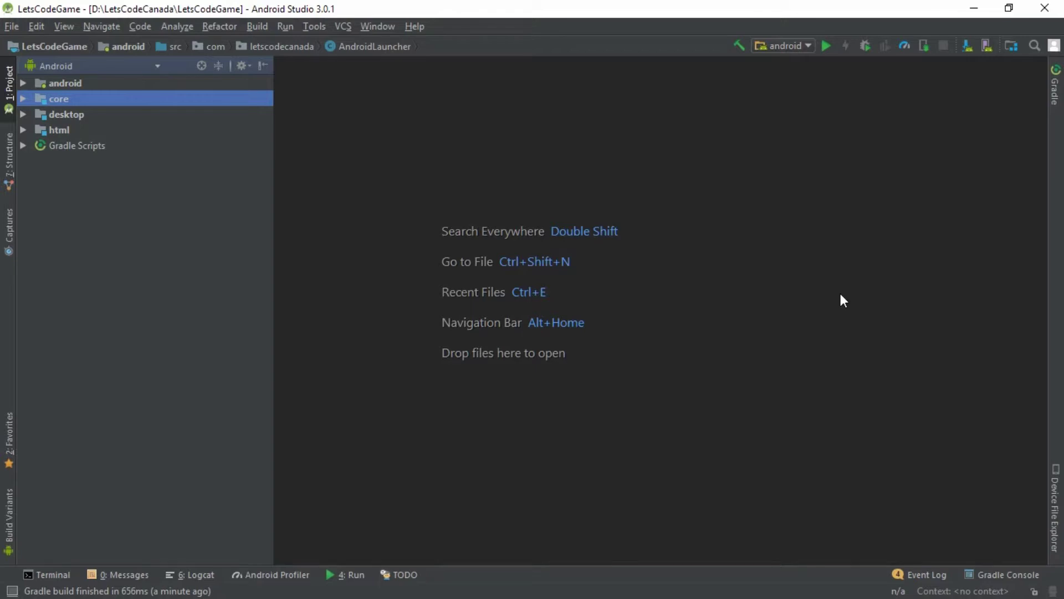
{"action": "left_click", "coordinate": [986, 44]}
{"action": "left_click", "coordinate": [175, 269]}
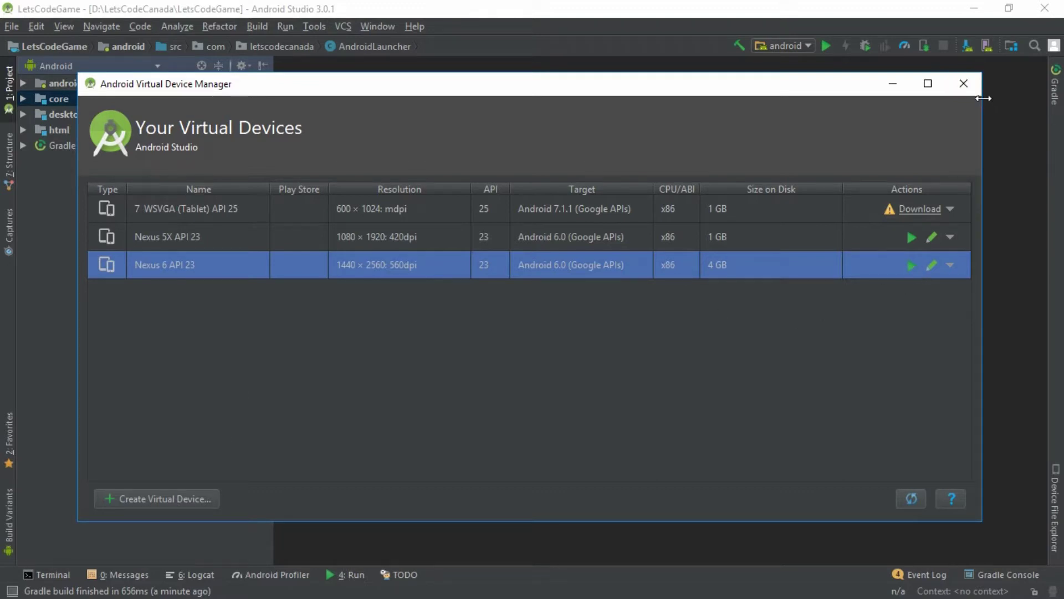
{"action": "left_click", "coordinate": [964, 83]}
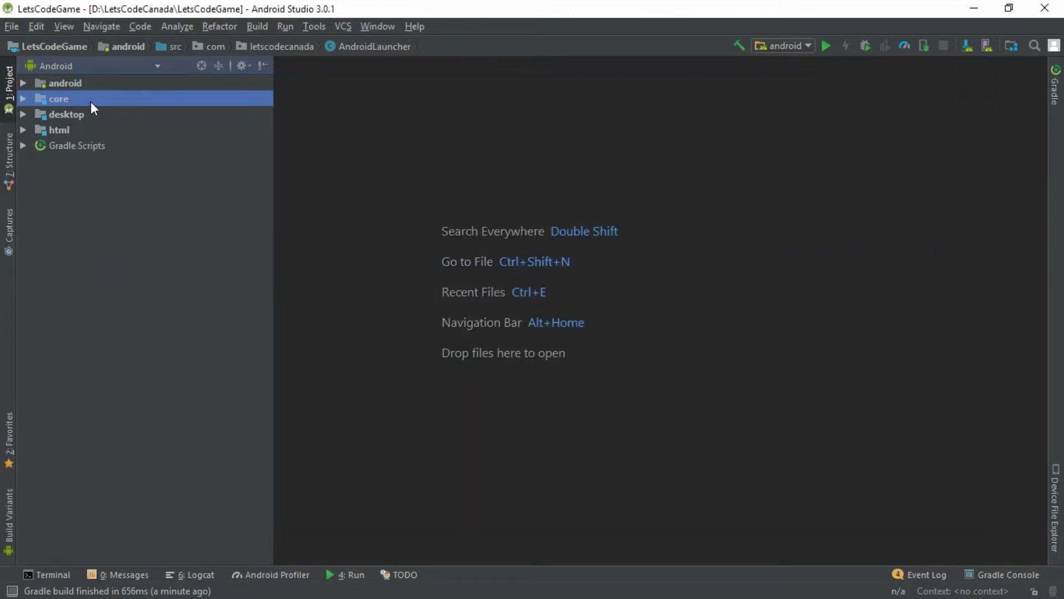
{"action": "left_click", "coordinate": [81, 82]}
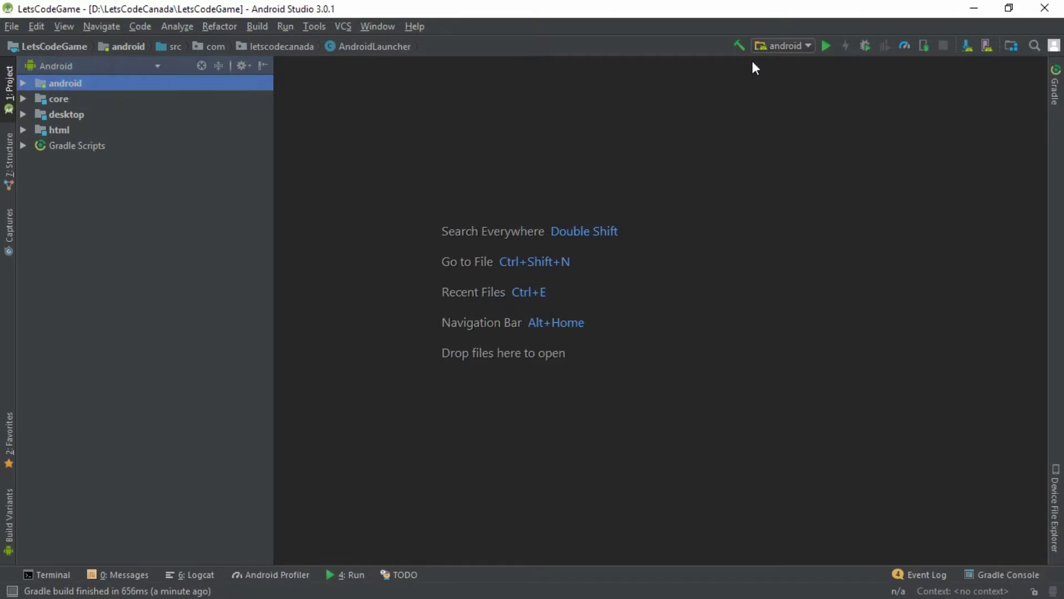
Run the android module on the Nexus 6 API 23 emulator and switch to it
{"action": "left_click", "coordinate": [827, 46]}
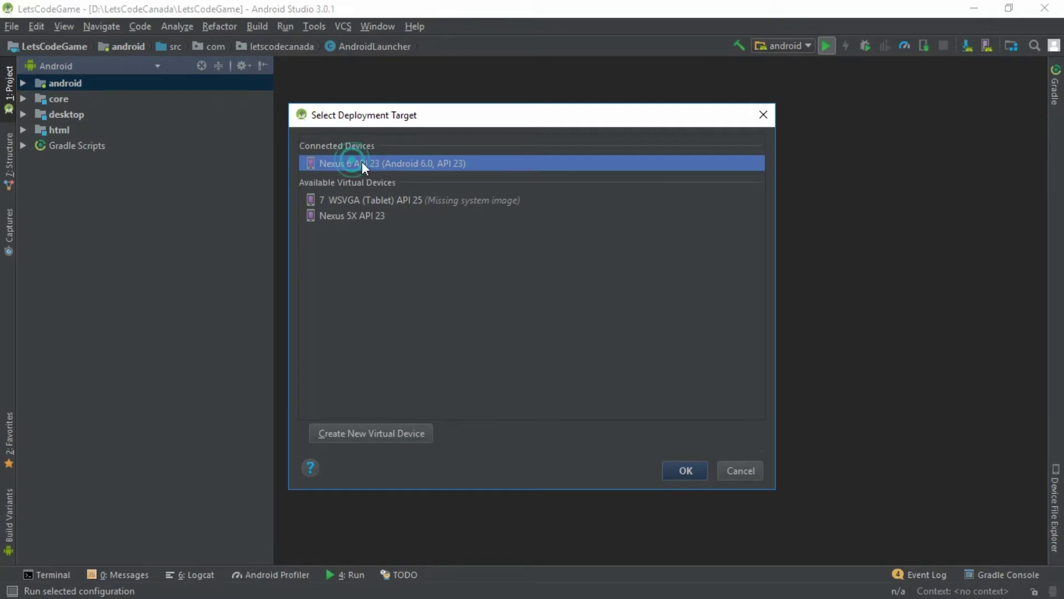
{"action": "left_click", "coordinate": [689, 468]}
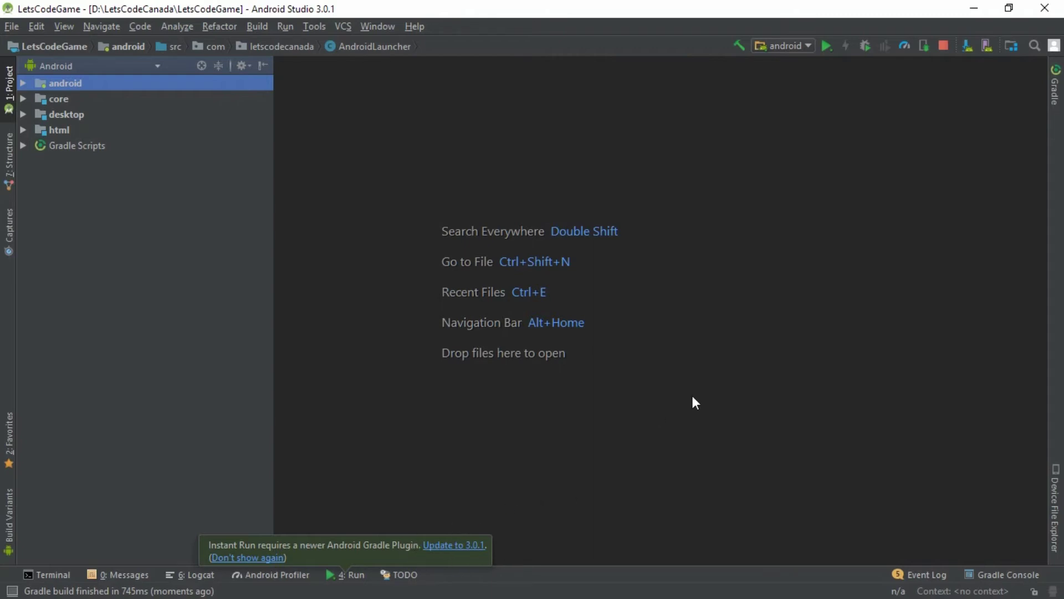
{"action": "key", "text": "alt+Tab"}
{"action": "key", "text": "alt+Tab"}
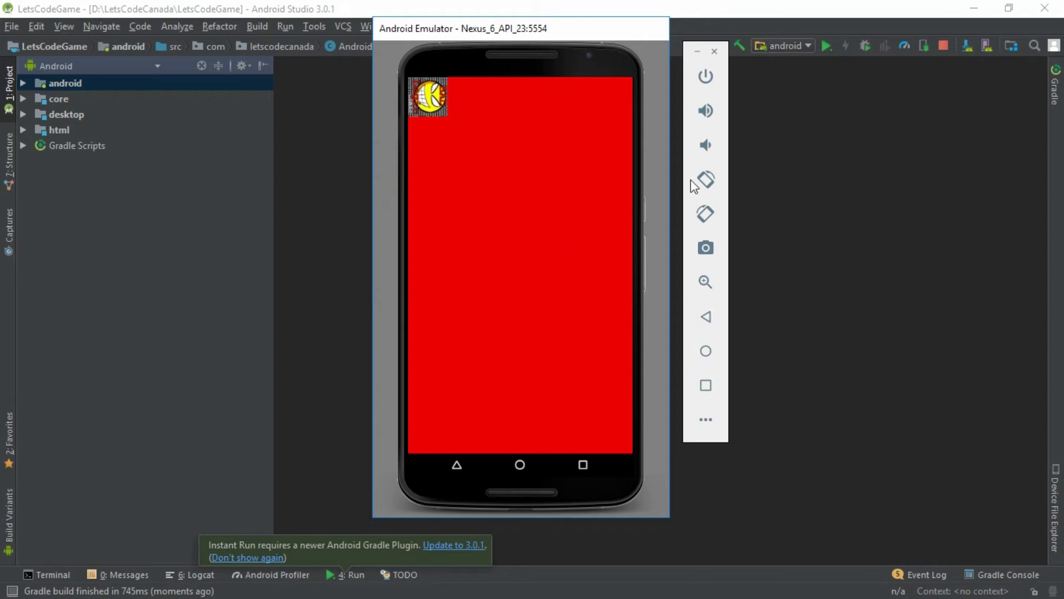
Close the Nexus 6 emulator window from its side toolbar
{"action": "left_click", "coordinate": [715, 53]}
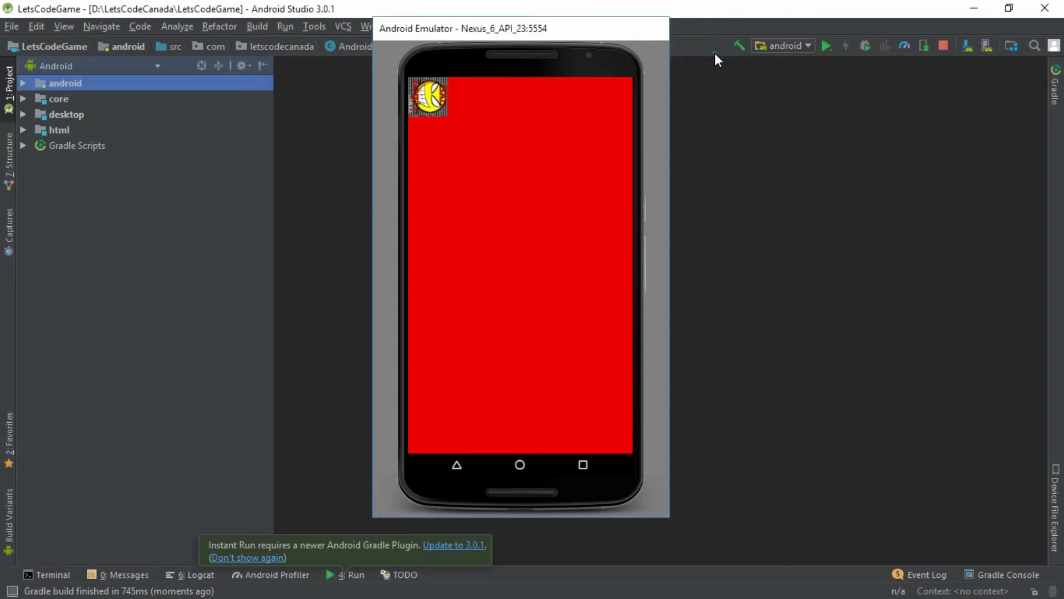